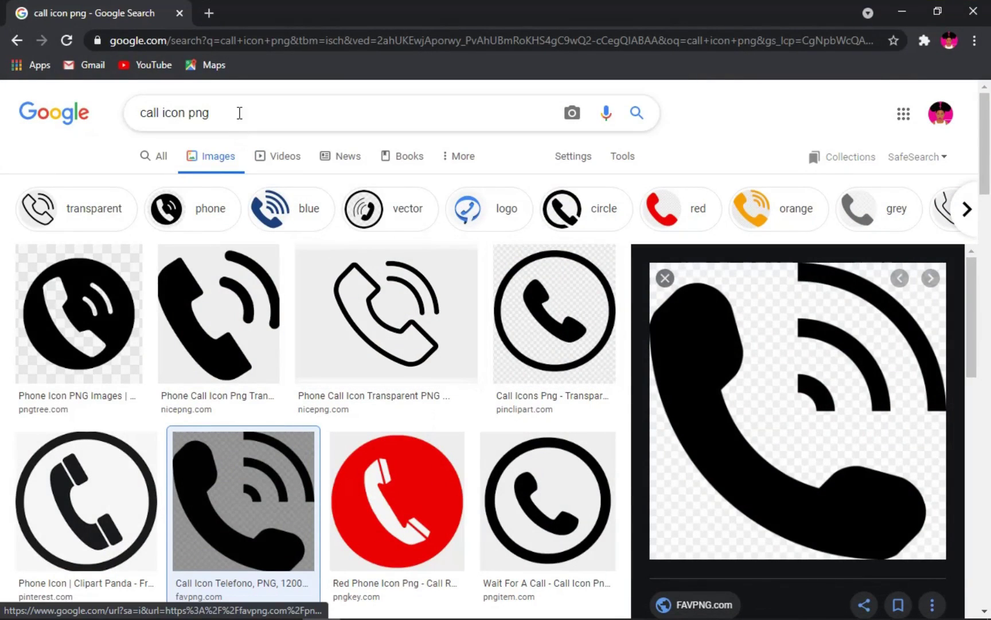
- Select the 'call icon png' search text in the Google Images results
{"action": "left_click", "coordinate": [240, 113]}
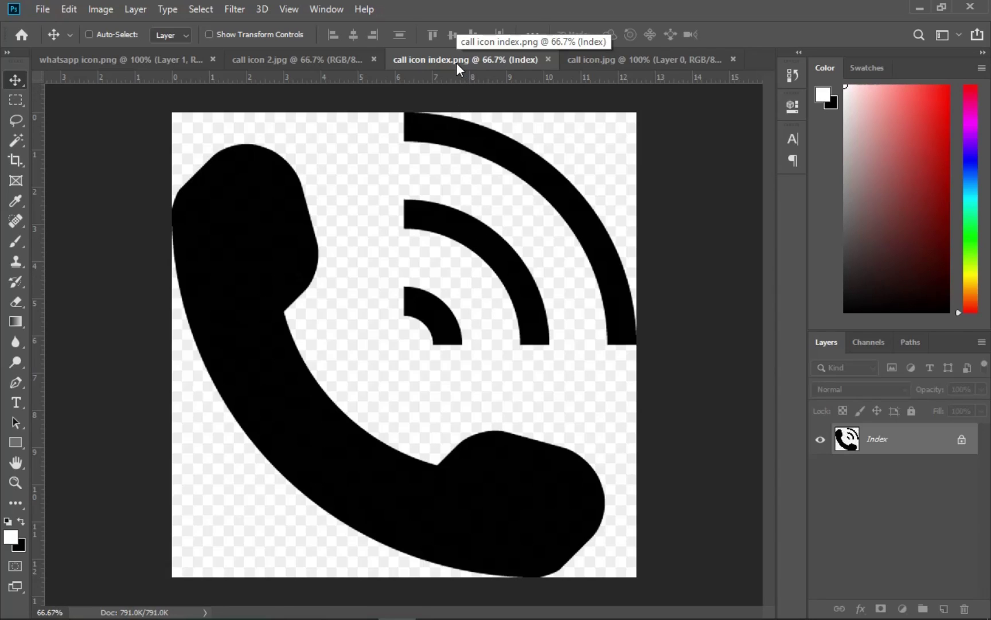
- Move the call icon artwork up and to the left with the Move tool
{"action": "left_click_drag", "start_coordinate": [449, 431], "coordinate": [549, 403]}
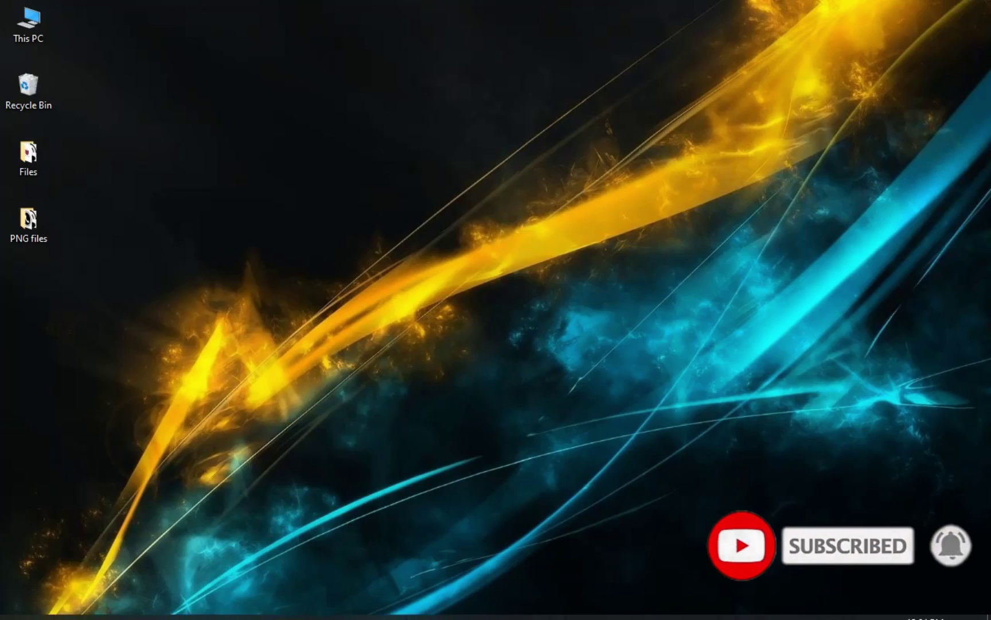
- Back in Photoshop, nudge the WhatsApp icon slightly up and left with the Move tool
{"action": "left_click", "coordinate": [397, 606]}
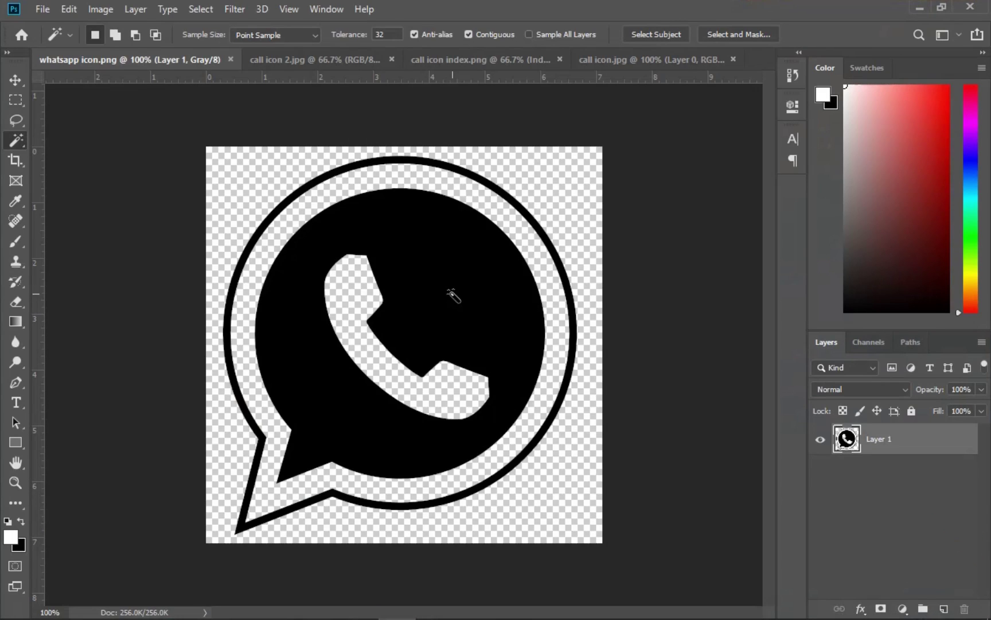
{"action": "key", "text": "v"}
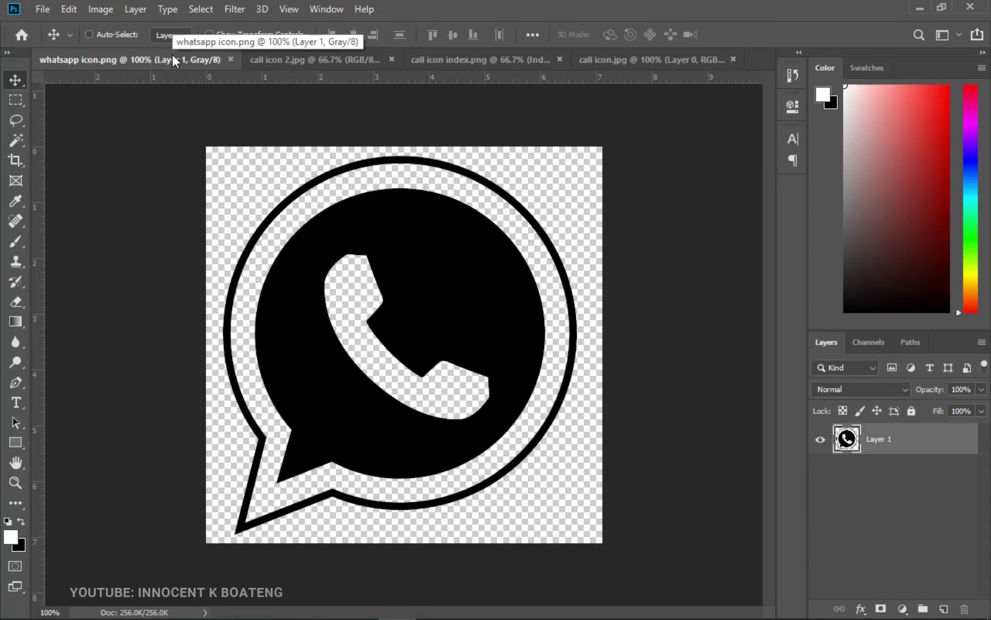
{"action": "mouse_move", "coordinate": [517, 426]}
{"action": "left_mouse_down"}
{"action": "mouse_move", "coordinate": [254, 376]}
{"action": "mouse_move", "coordinate": [384, 371]}
{"action": "mouse_move", "coordinate": [433, 405]}
{"action": "mouse_move", "coordinate": [522, 422]}
{"action": "left_mouse_up"}
- Add a cyan Solid Color fill layer, move it below the icon layer, then delete it
{"action": "left_click", "coordinate": [903, 609]}
{"action": "left_click", "coordinate": [905, 338]}
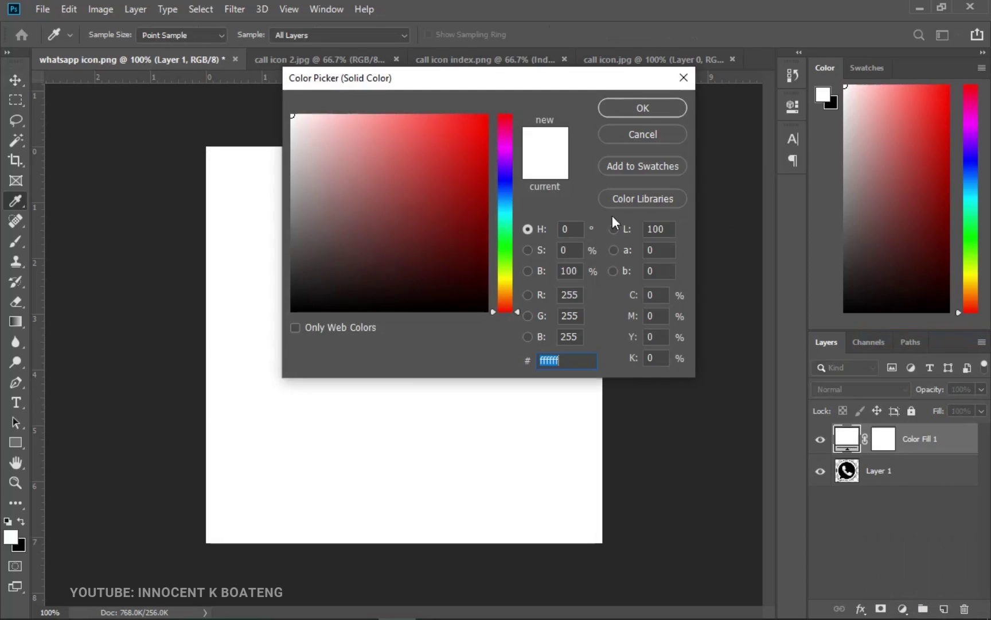
{"action": "left_click_drag", "start_coordinate": [502, 218], "coordinate": [502, 204]}
{"action": "left_click_drag", "start_coordinate": [459, 163], "coordinate": [480, 114]}
{"action": "left_click", "coordinate": [643, 108]}
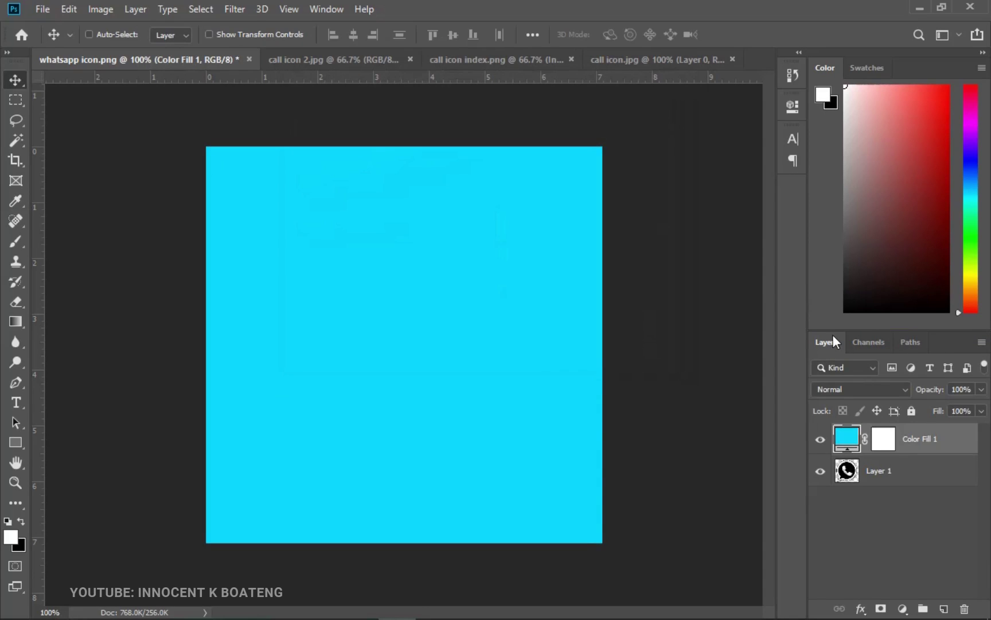
{"action": "key", "text": "ctrl+["}
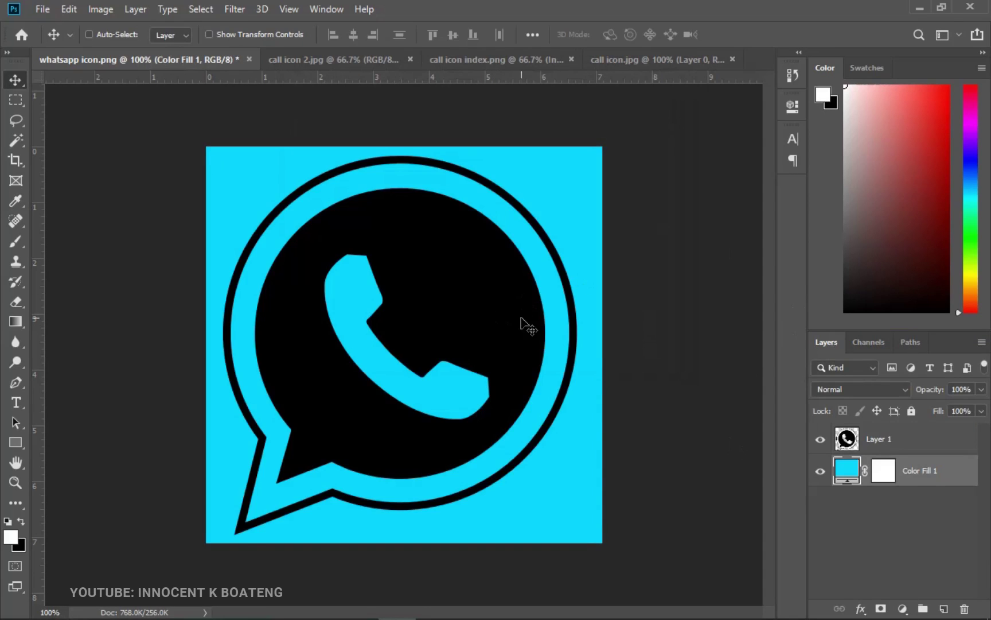
{"action": "key", "text": "Delete"}
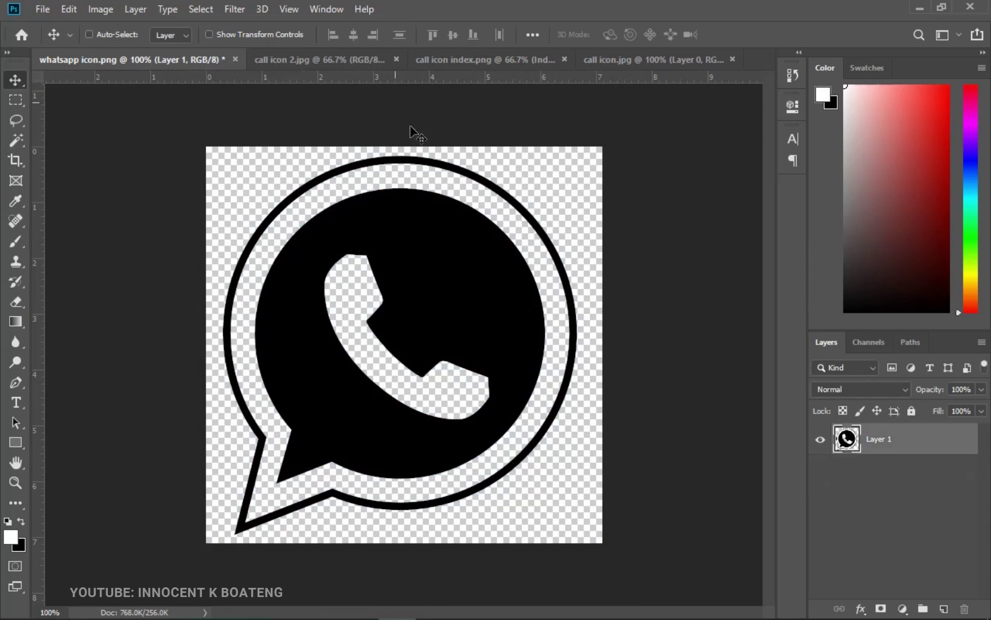
- Look through call icon 2.jpg, call icon index.png, and finally call icon.jpg
{"action": "left_click", "coordinate": [343, 60]}
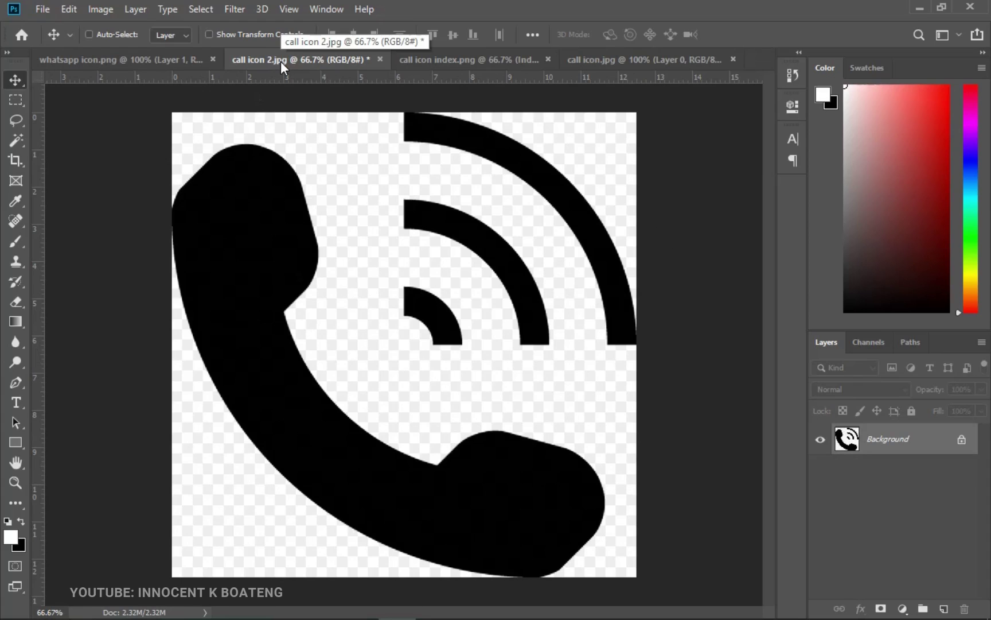
{"action": "left_click", "coordinate": [476, 60]}
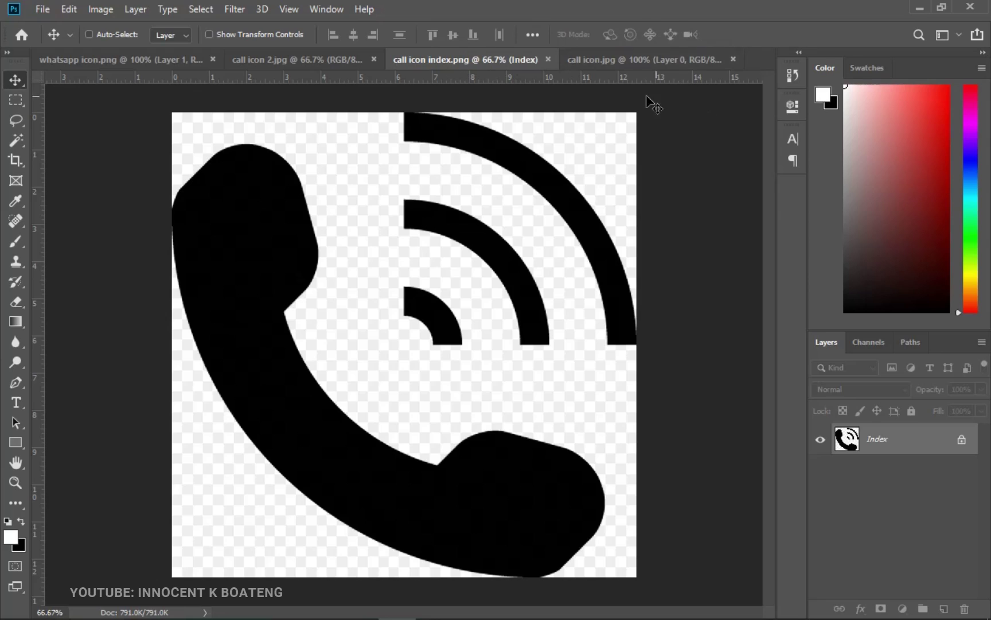
{"action": "left_click", "coordinate": [629, 59]}
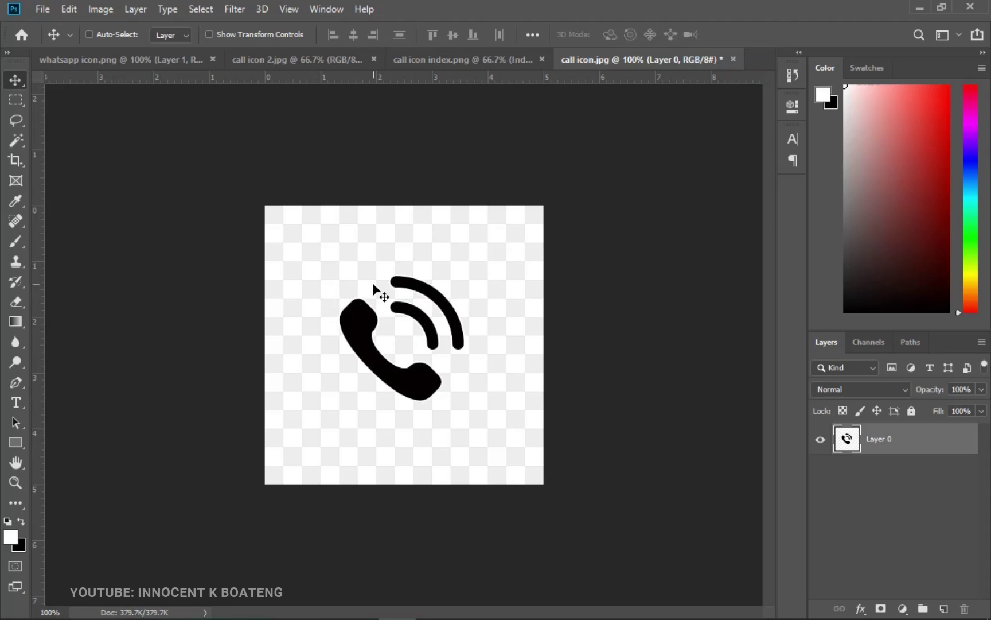
- On call icon index.png, select all and trial-move the phone artwork, then deselect
{"action": "left_click", "coordinate": [466, 60]}
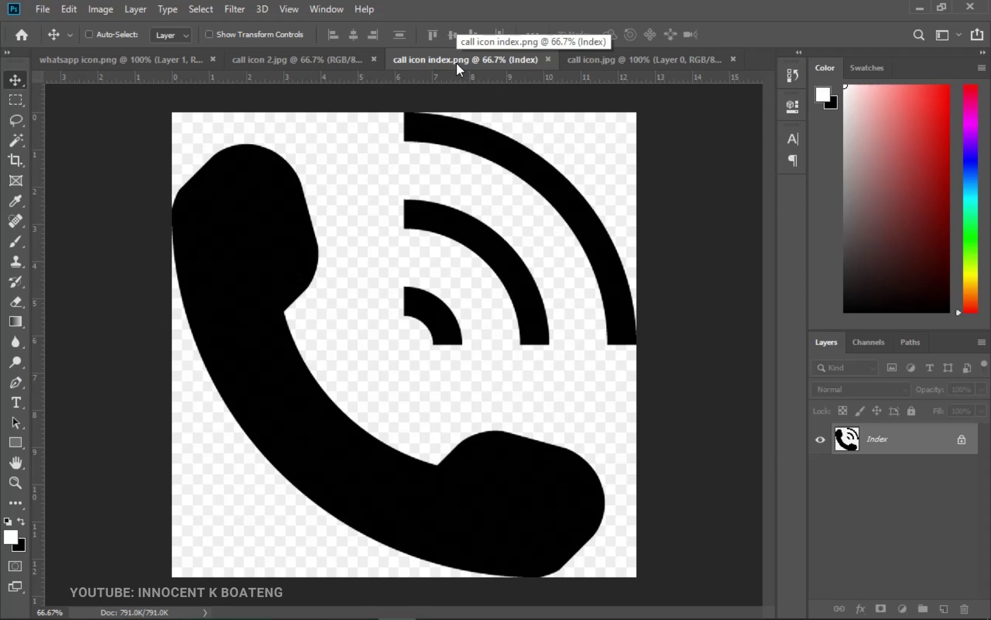
{"action": "left_click_drag", "start_coordinate": [521, 416], "coordinate": [564, 411]}
{"action": "key", "text": "ctrl+a"}
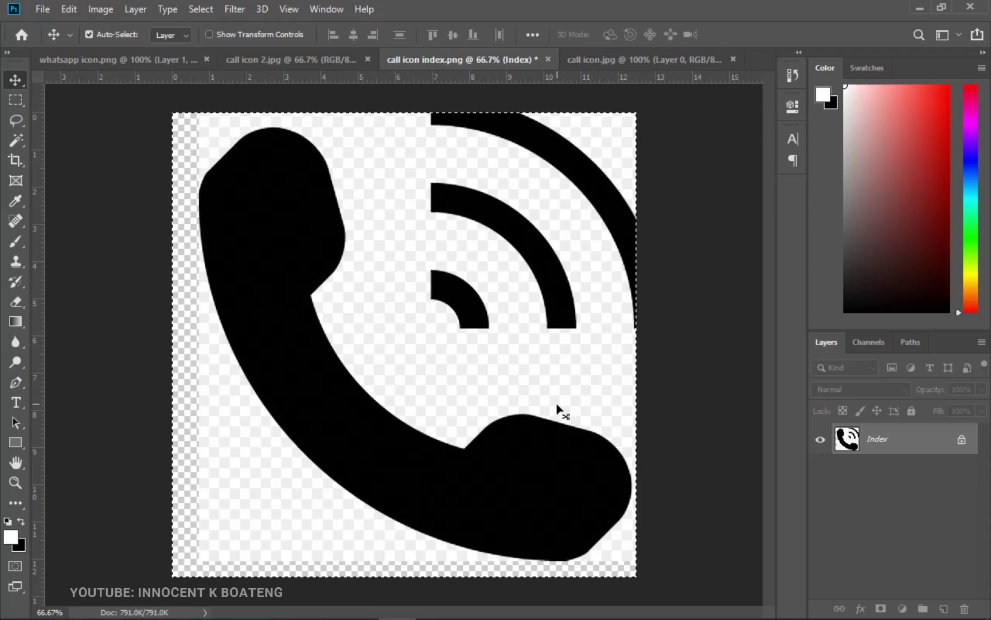
{"action": "left_click_drag", "start_coordinate": [564, 409], "coordinate": [538, 427]}
{"action": "key", "text": "ctrl+d"}
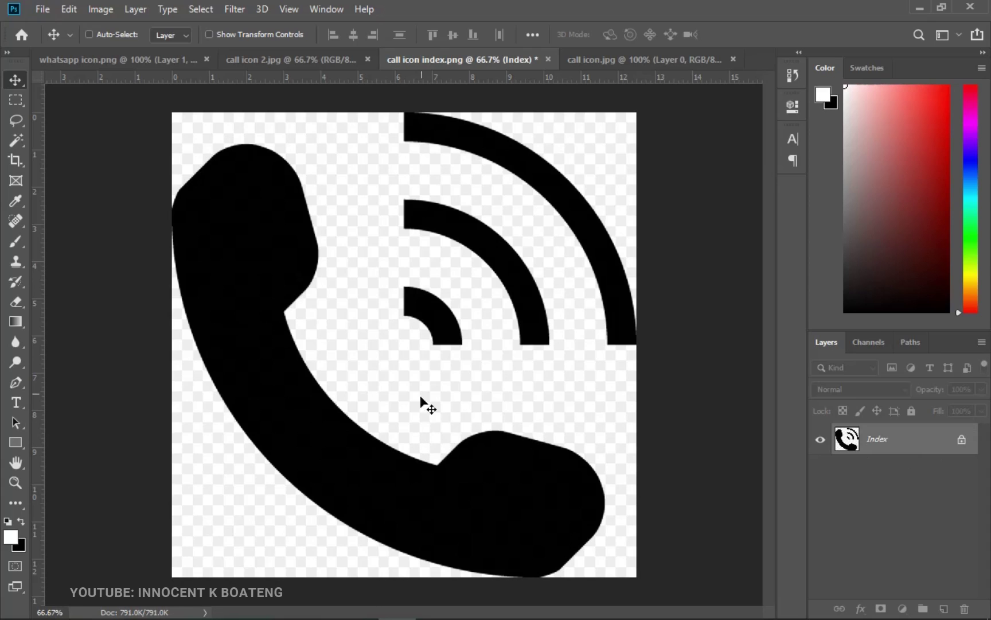
- Set call icon index.png to RGB Color via Image > Mode
{"action": "left_click", "coordinate": [104, 11]}
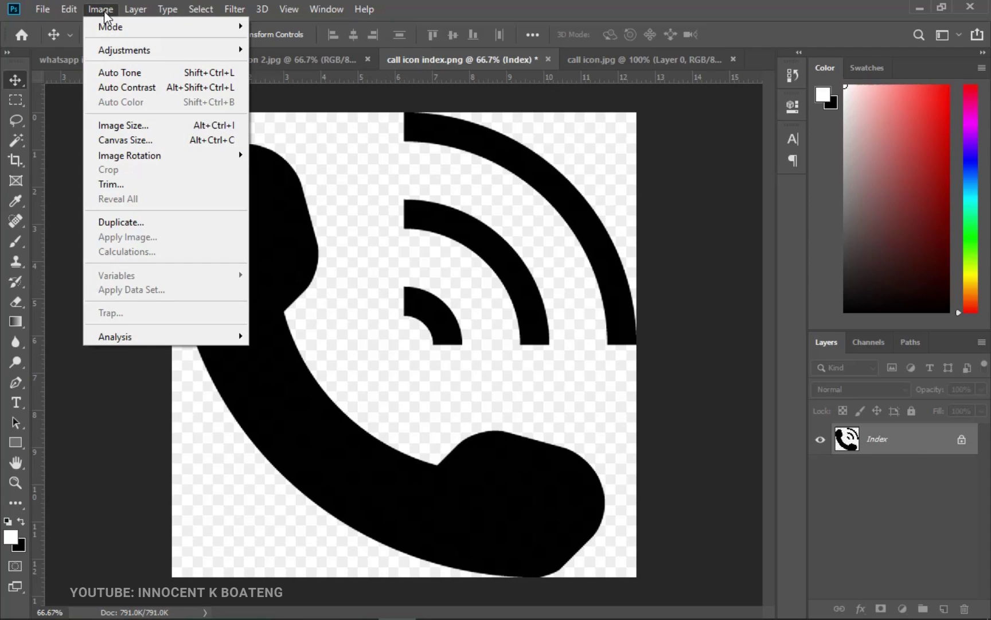
{"action": "mouse_move", "coordinate": [117, 26]}
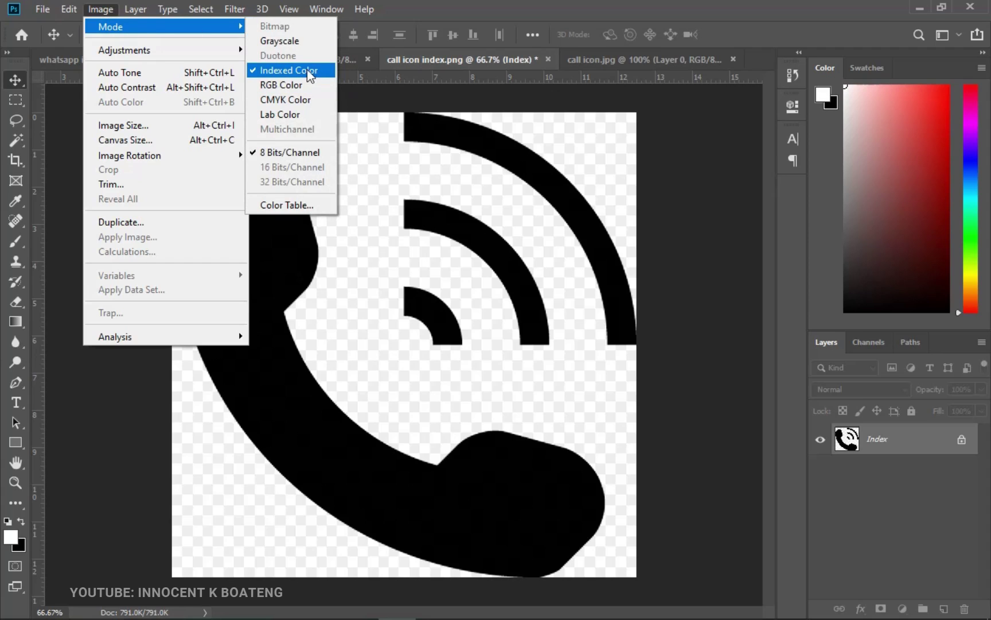
{"action": "left_click", "coordinate": [278, 84]}
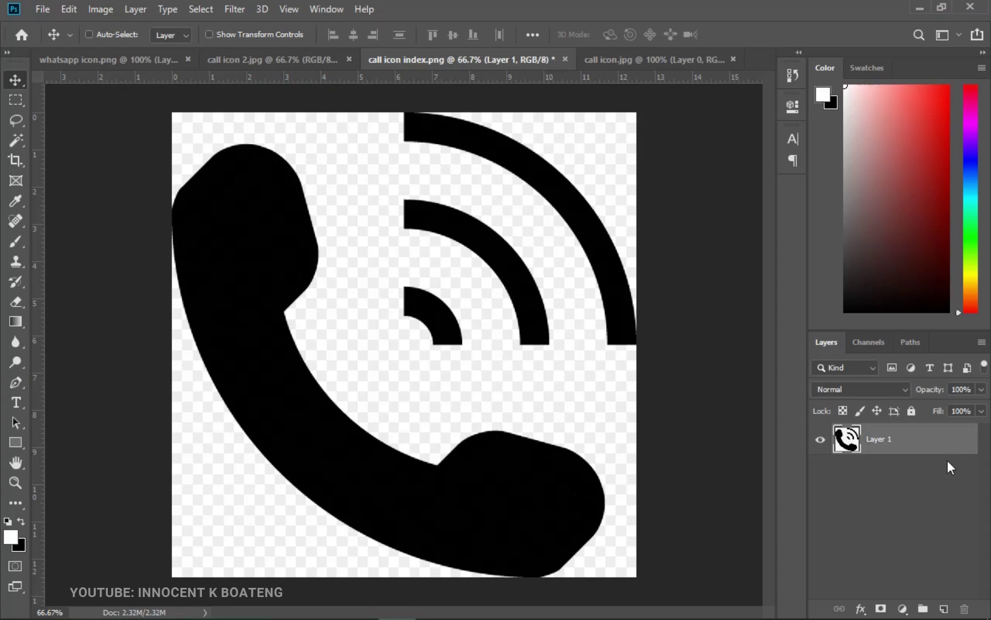
- Choose the Magic Wand and delete the white background around the phone icon
{"action": "left_click_drag", "start_coordinate": [550, 393], "coordinate": [394, 311]}
{"action": "key", "text": "ctrl+z"}
{"action": "left_click_drag", "start_coordinate": [12, 137], "coordinate": [106, 158]}
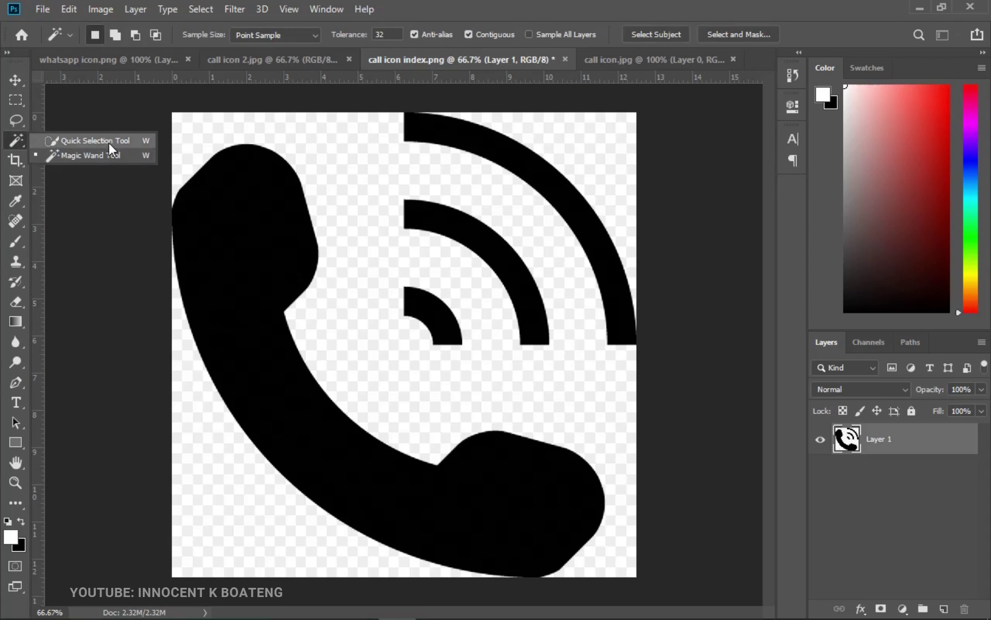
{"action": "left_click", "coordinate": [105, 152]}
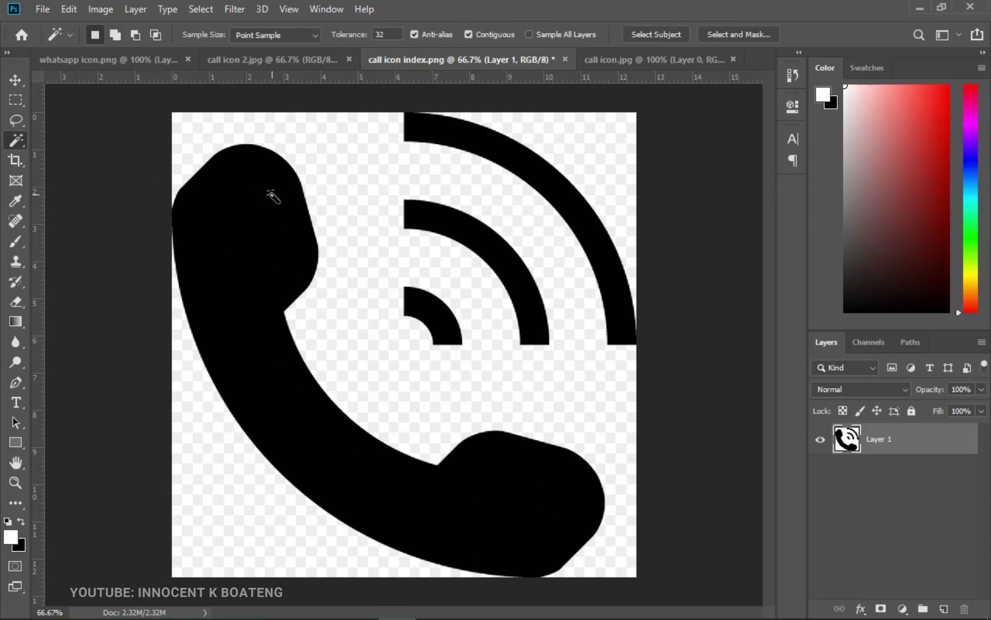
{"action": "left_click", "coordinate": [357, 180]}
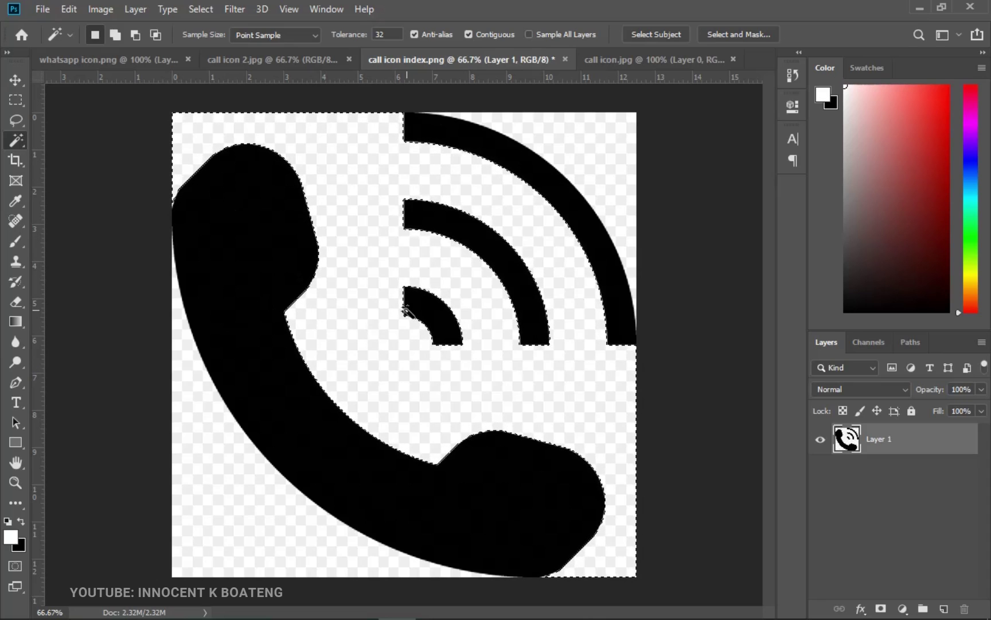
{"action": "key", "text": "Delete"}
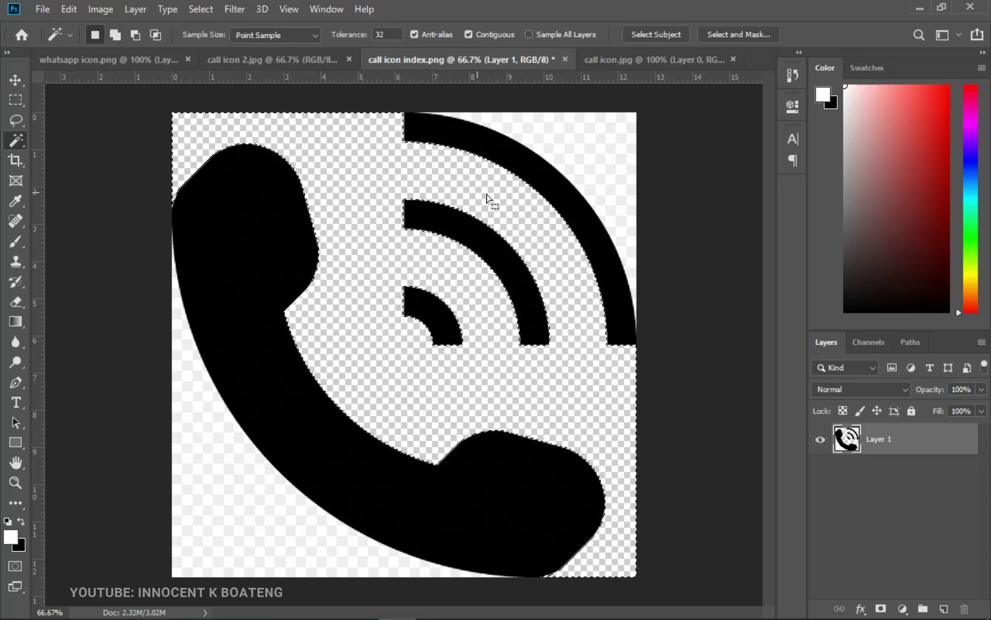
{"action": "key", "text": "ctrl+d"}
{"action": "left_click", "coordinate": [354, 207]}
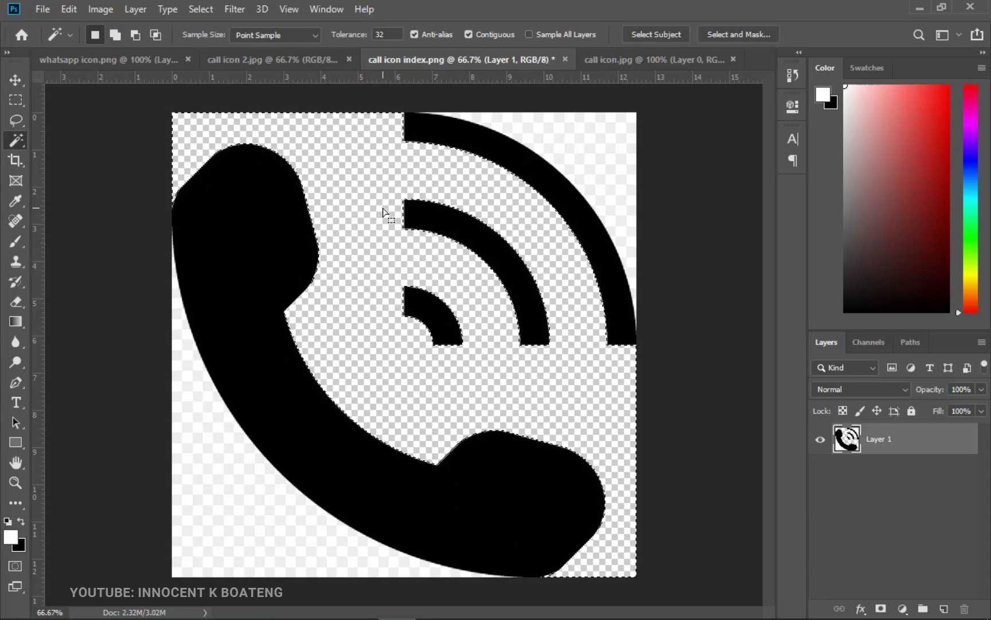
{"action": "key", "text": "ctrl+d"}
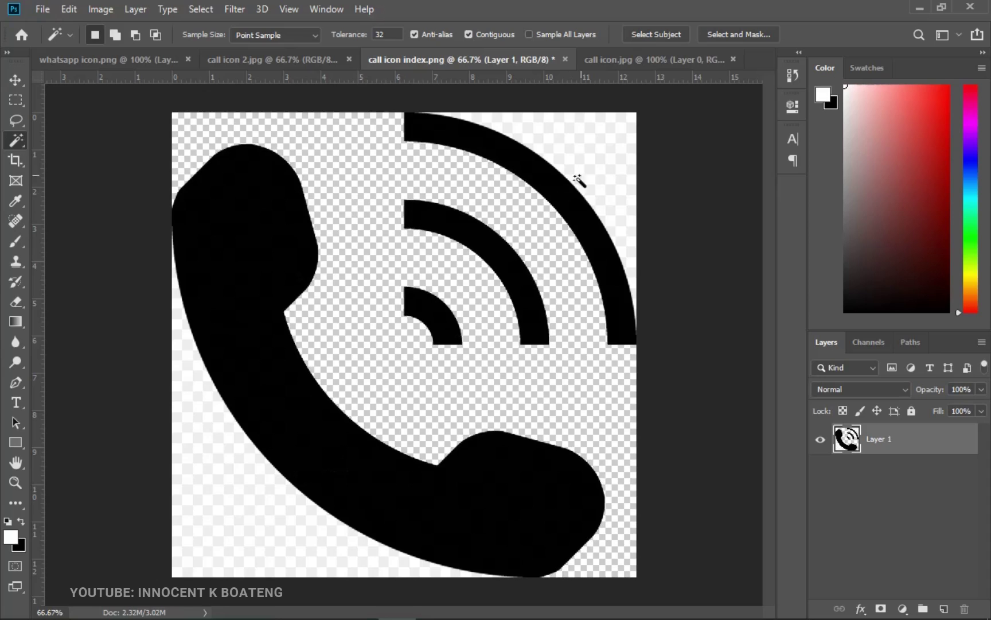
- Select the leftover top-right and lower-left areas and test-move the phone to check them
{"action": "left_click", "coordinate": [603, 154]}
{"action": "left_click", "coordinate": [275, 485]}
{"action": "key", "text": "ctrl+d"}
{"action": "key", "text": "v"}
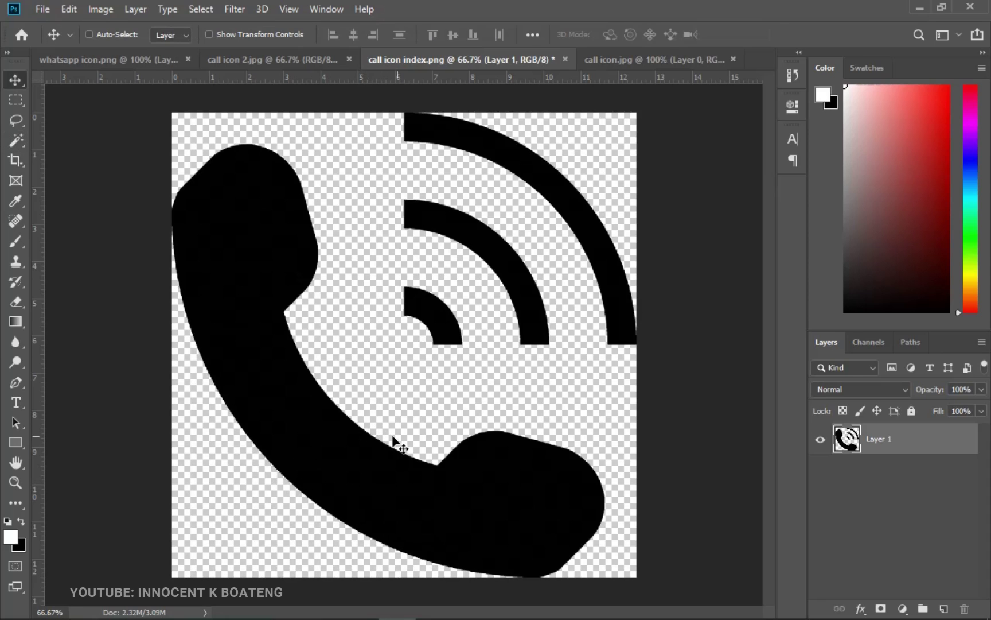
{"action": "left_click_drag", "start_coordinate": [400, 442], "coordinate": [555, 371]}
{"action": "key", "text": "ctrl+z"}
{"action": "key", "text": "ctrl+z"}
{"action": "key", "text": "ctrl+z"}
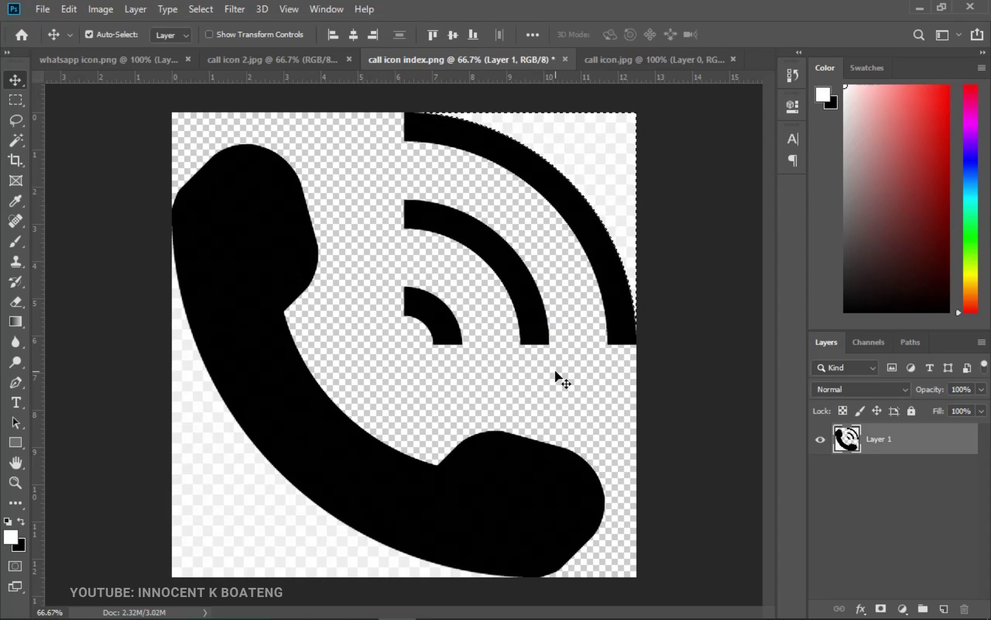
{"action": "key", "text": "ctrl+z"}
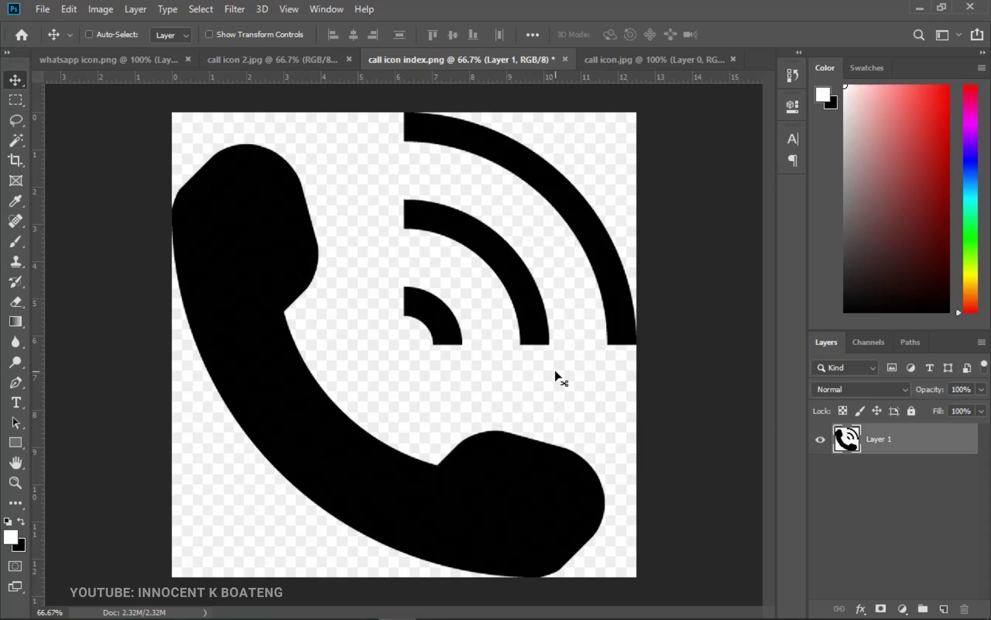
- Shift-add the top-right background corner to the selection and delete it to transparency
{"action": "left_click", "coordinate": [18, 145]}
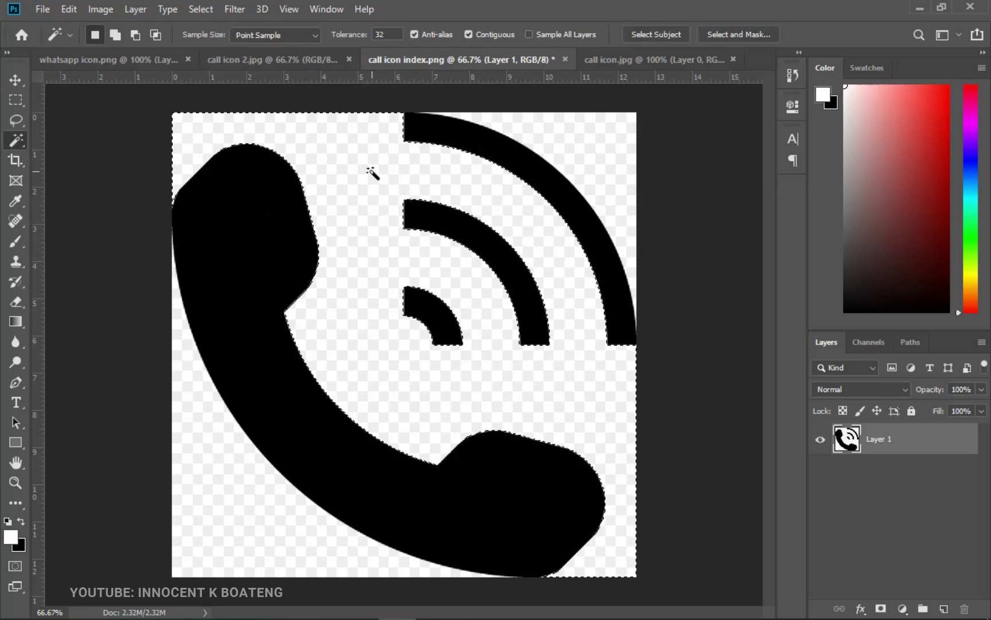
{"action": "key", "text": "shift"}
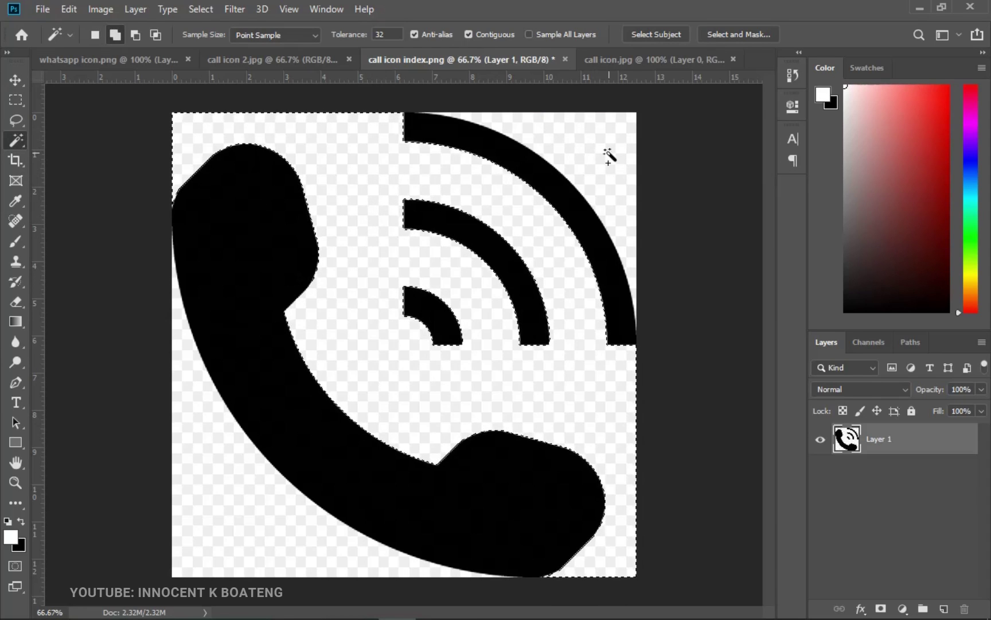
{"action": "left_click", "coordinate": [611, 150], "text": "shift"}
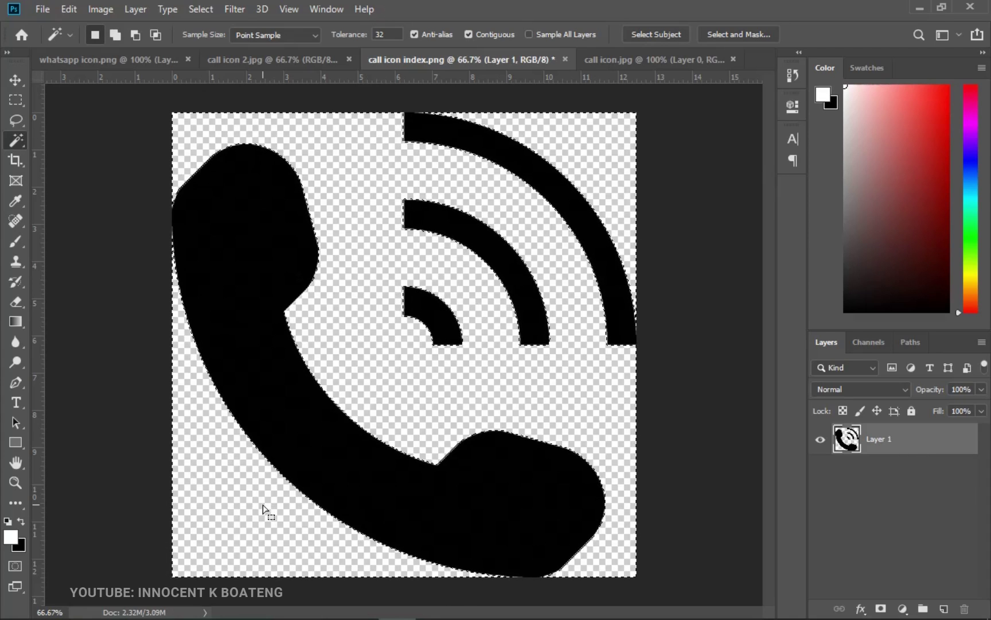
{"action": "key", "text": "Delete"}
{"action": "key", "text": "ctrl+d"}
{"action": "key", "text": "v"}
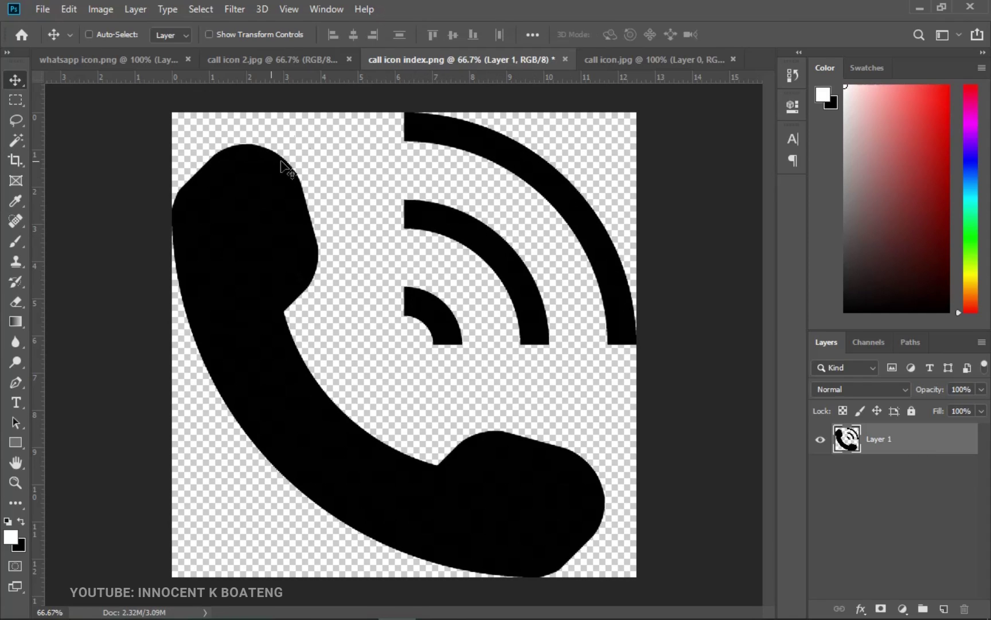
- Compare call icon 2.jpg with call icon.jpg, zooming in on the small phone icon
{"action": "left_click", "coordinate": [286, 57]}
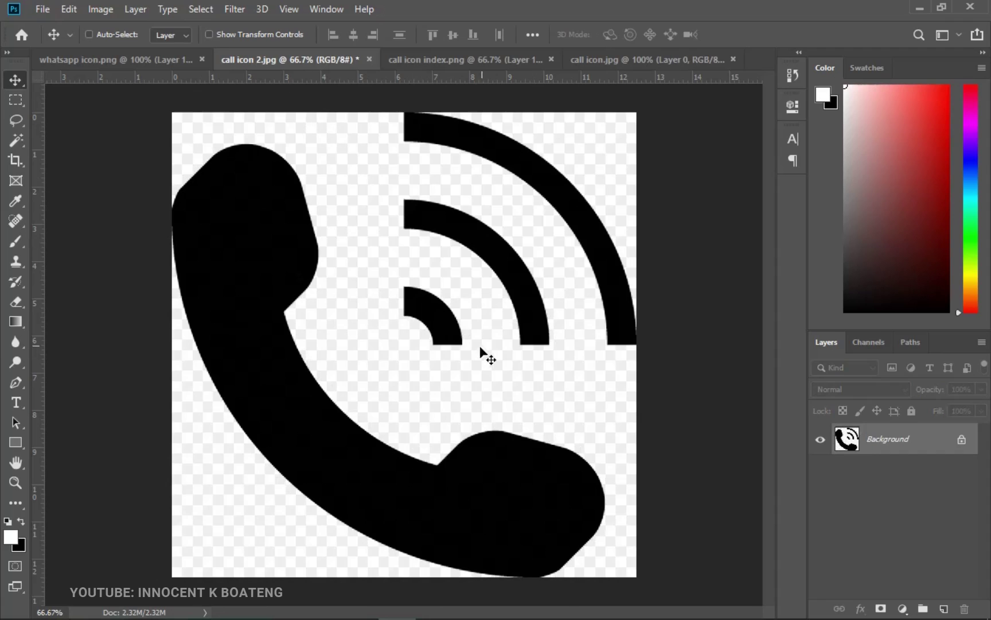
{"action": "left_click", "coordinate": [646, 57]}
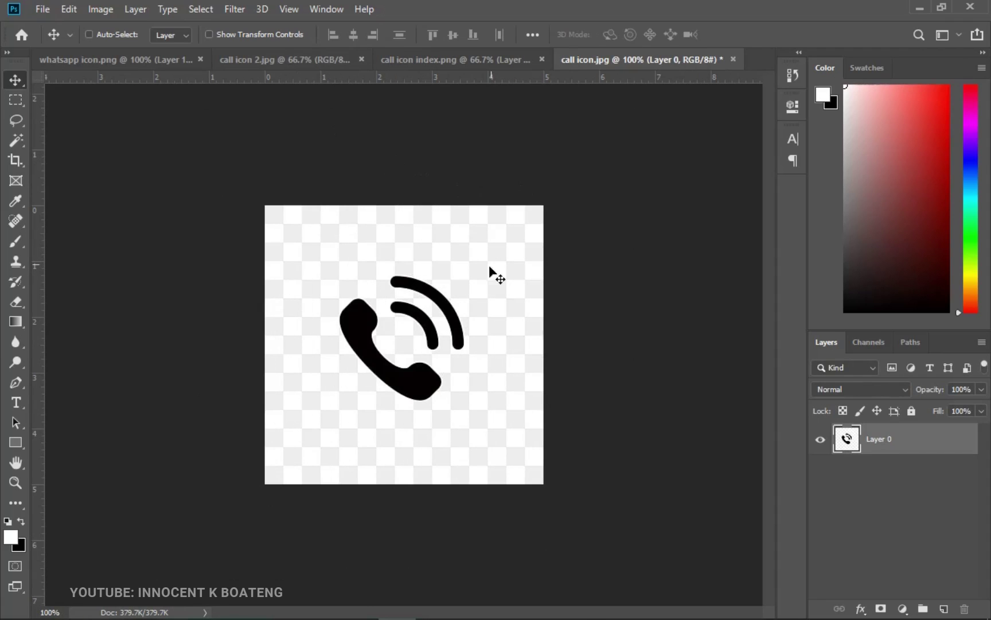
{"action": "key", "text": "ctrl+plus"}
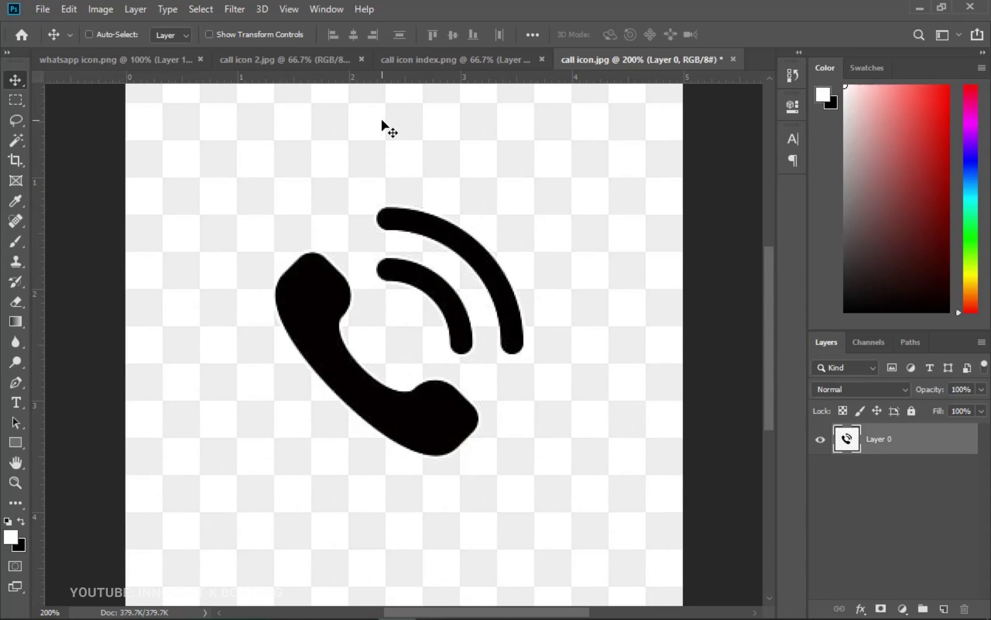
{"action": "left_click", "coordinate": [287, 60]}
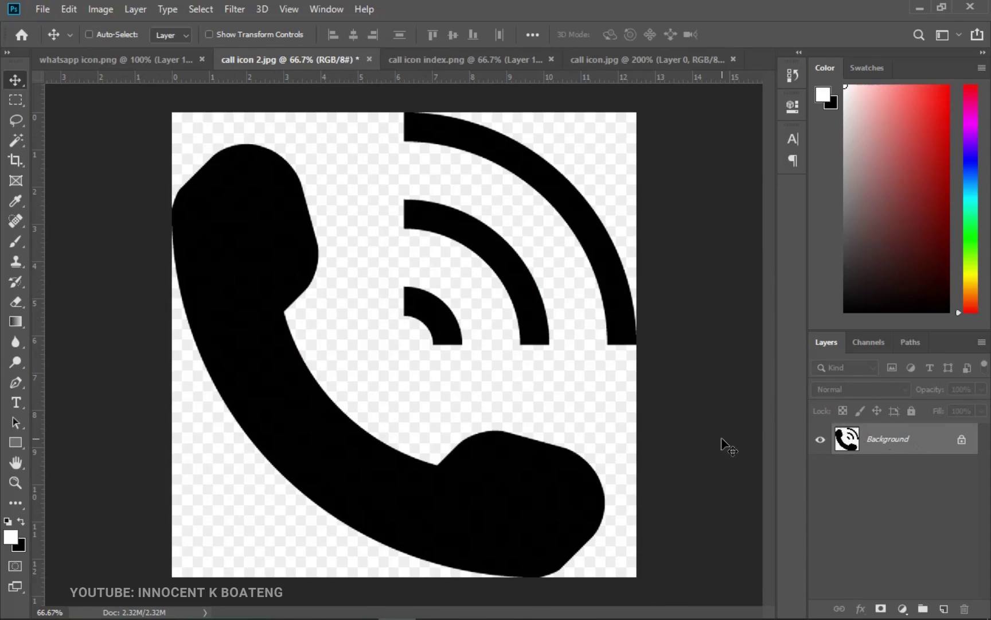
- Unlock call icon 2.jpg's Background layer and delete its checkered background with the Magic Wand
{"action": "left_click", "coordinate": [961, 441]}
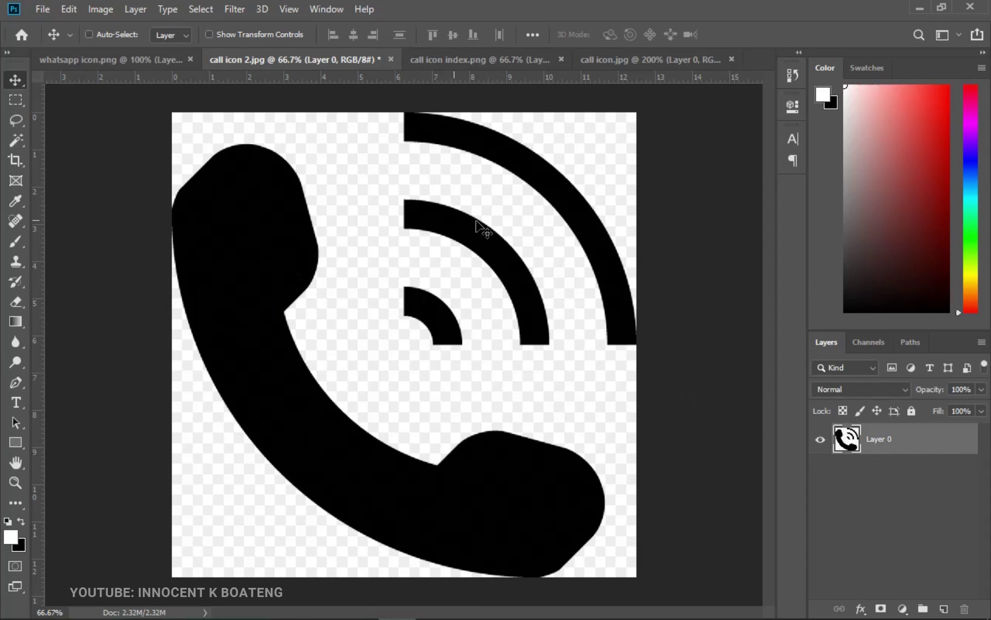
{"action": "left_click_drag", "start_coordinate": [395, 265], "coordinate": [523, 109]}
{"action": "left_click", "coordinate": [301, 56]}
{"action": "key", "text": "w"}
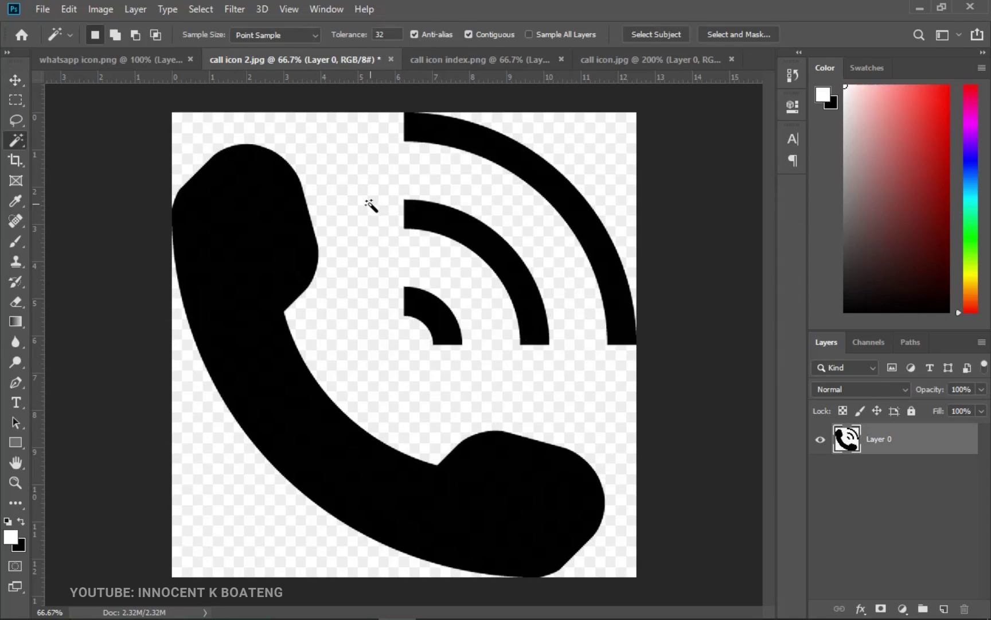
{"action": "left_click", "coordinate": [382, 241]}
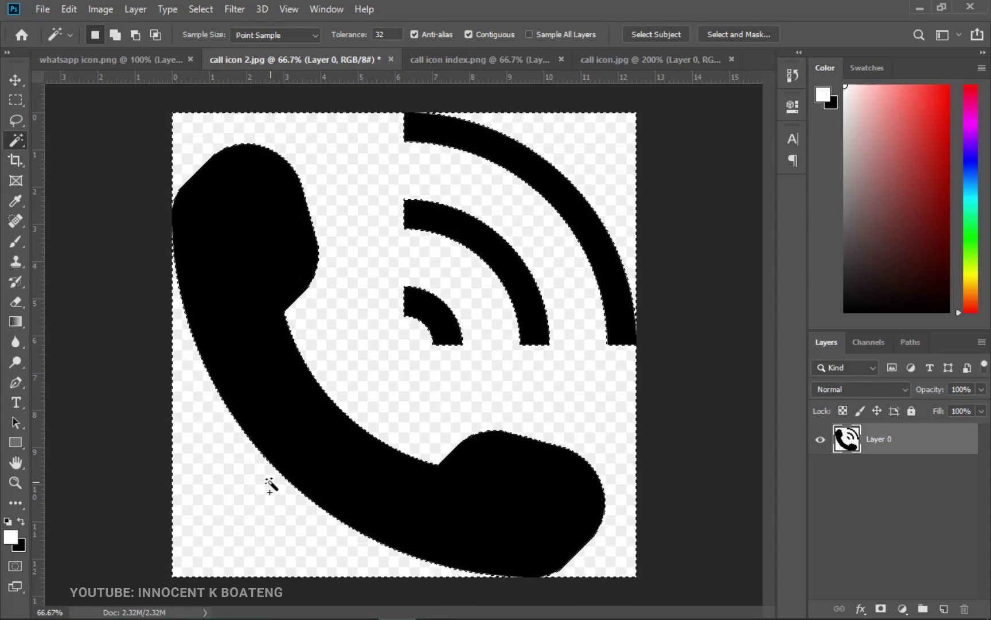
{"action": "key", "text": "Delete"}
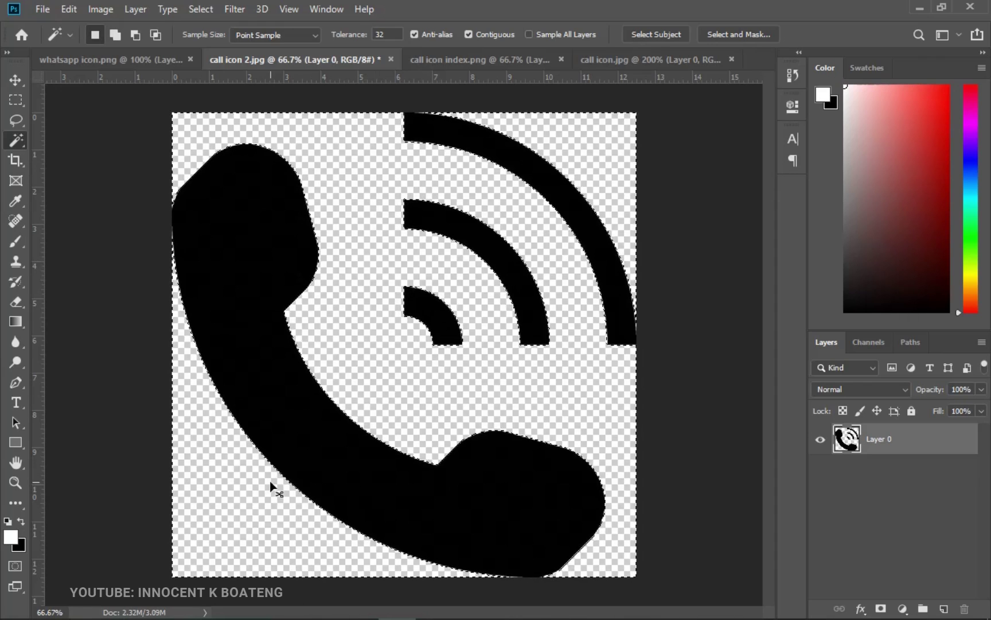
{"action": "key", "text": "ctrl+Tab"}
{"action": "key", "text": "ctrl+Tab"}
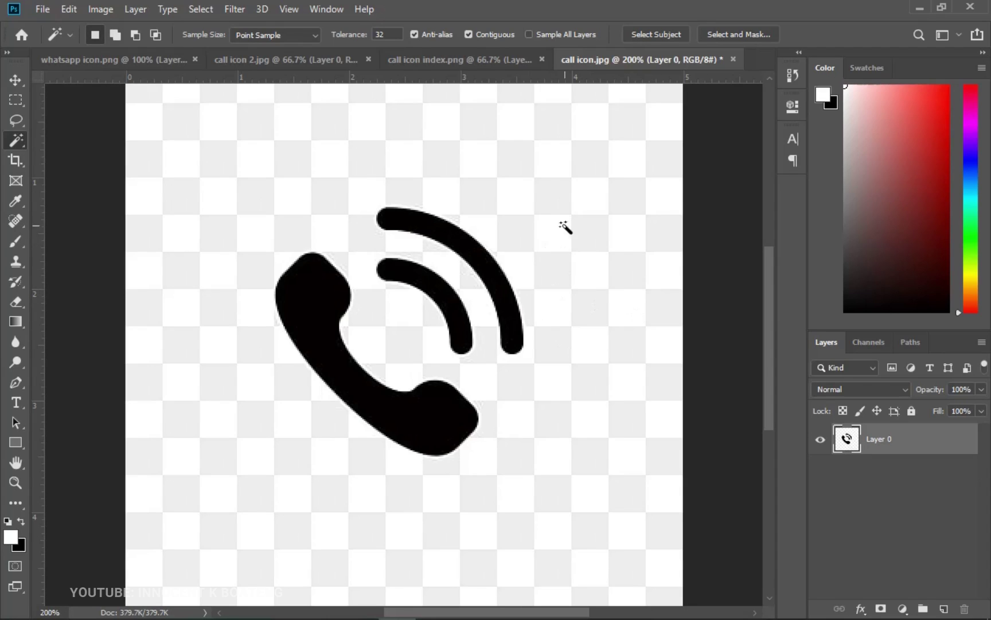
- Magic Wand the checkered background of call icon.jpg, delete it, and zoom back to 100%
{"action": "left_click", "coordinate": [583, 257]}
{"action": "key", "text": "ctrl+d"}
{"action": "left_click_drag", "start_coordinate": [16, 120], "coordinate": [78, 140]}
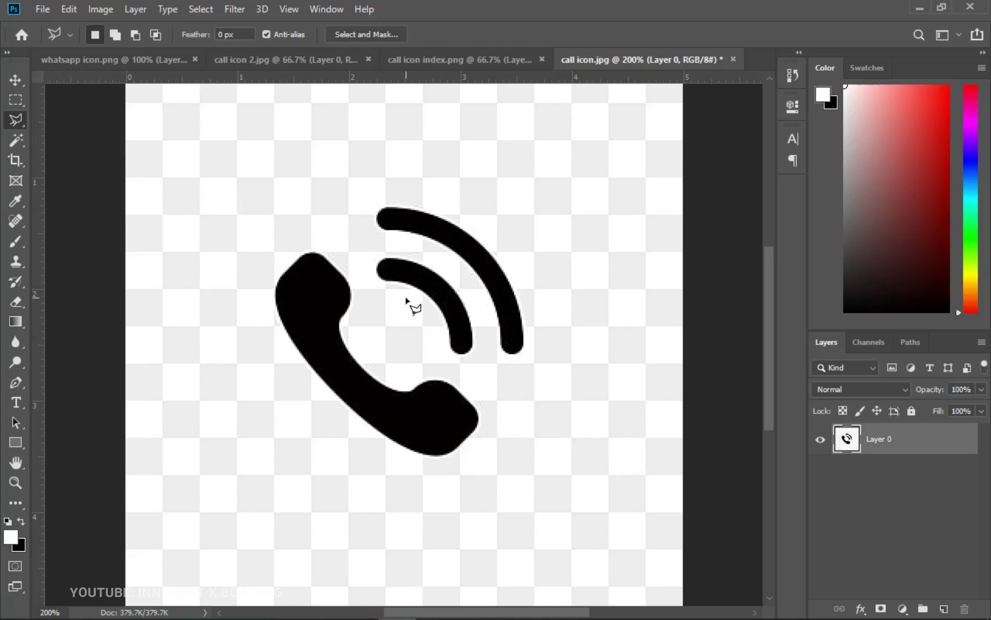
{"action": "key", "text": "w"}
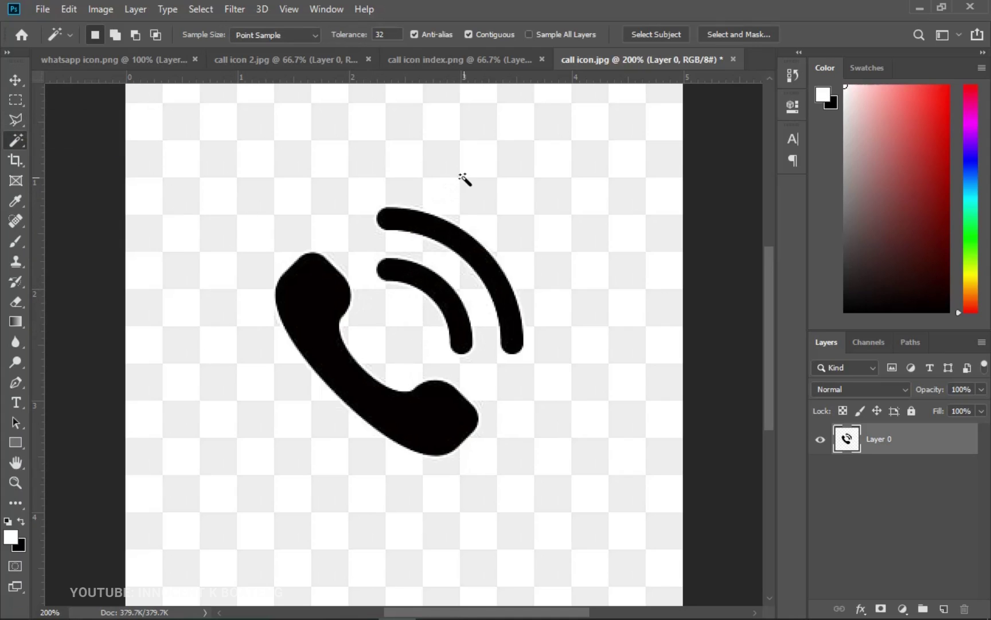
{"action": "left_click", "coordinate": [462, 176]}
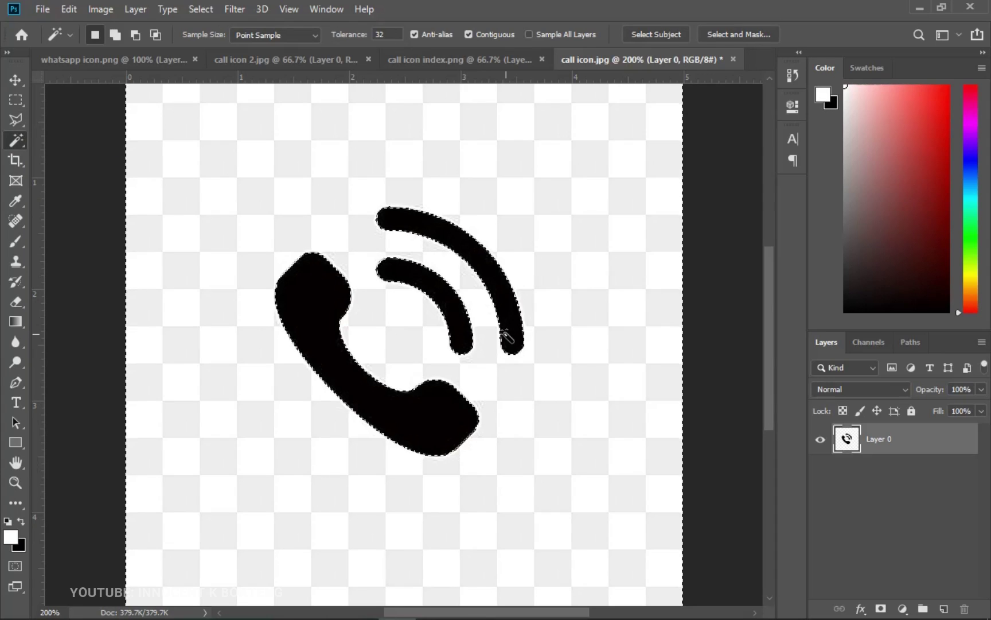
{"action": "key", "text": "Delete"}
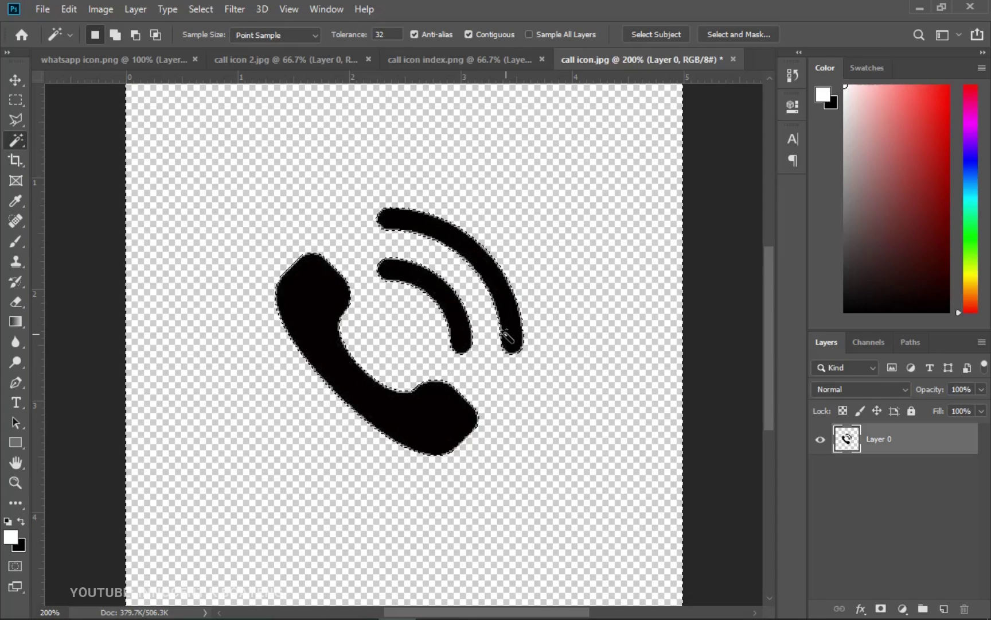
{"action": "key", "text": "ctrl+d"}
{"action": "key", "text": "v"}
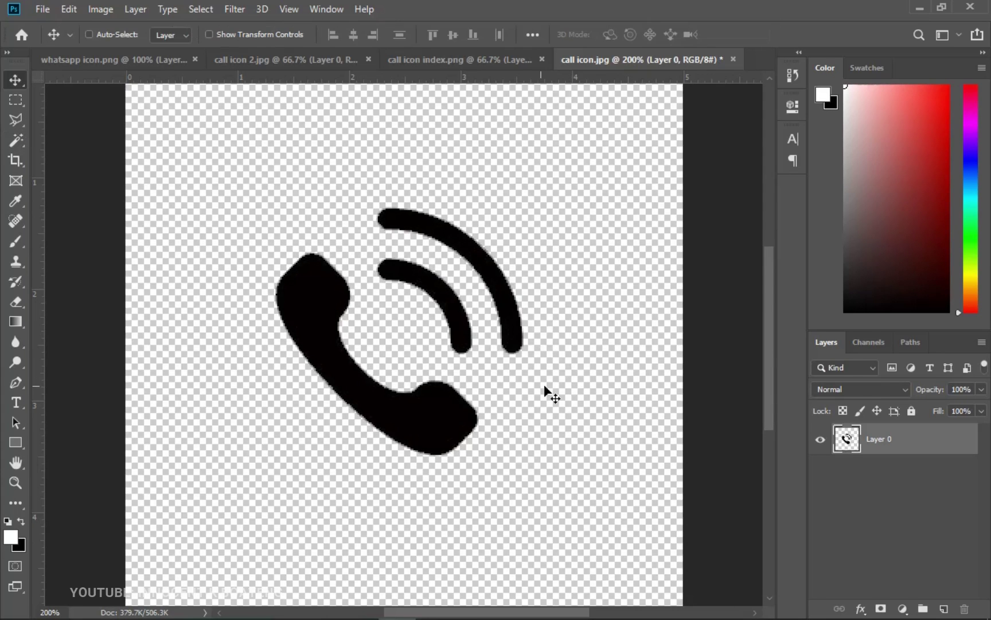
{"action": "key", "text": "ctrl+minus"}
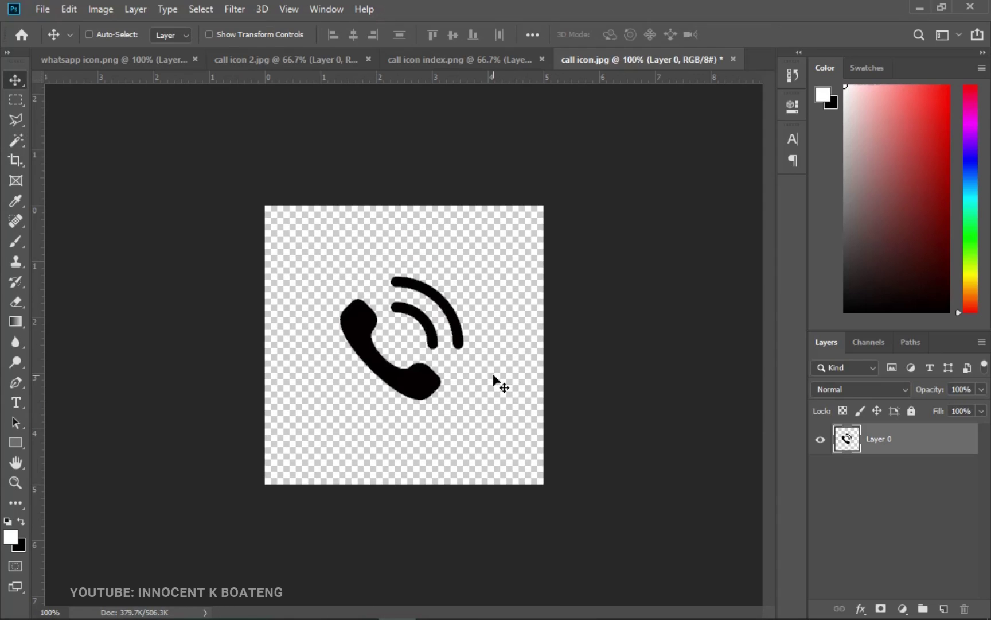
{"action": "left_click_drag", "start_coordinate": [480, 372], "coordinate": [463, 351]}
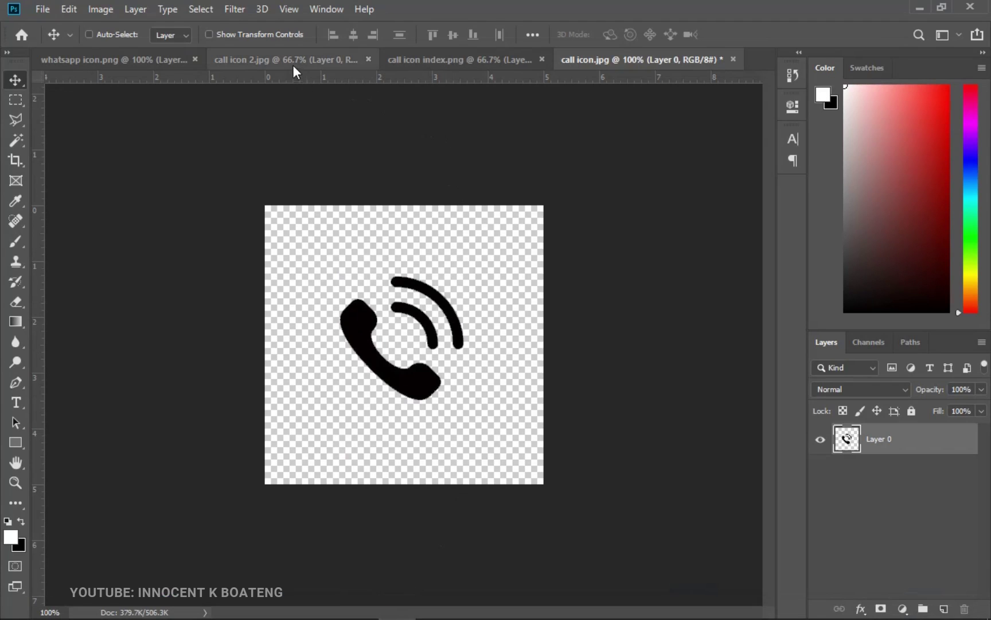
- Glance at whatsapp icon.png, then return to the call icon index.png document
{"action": "left_click", "coordinate": [481, 62]}
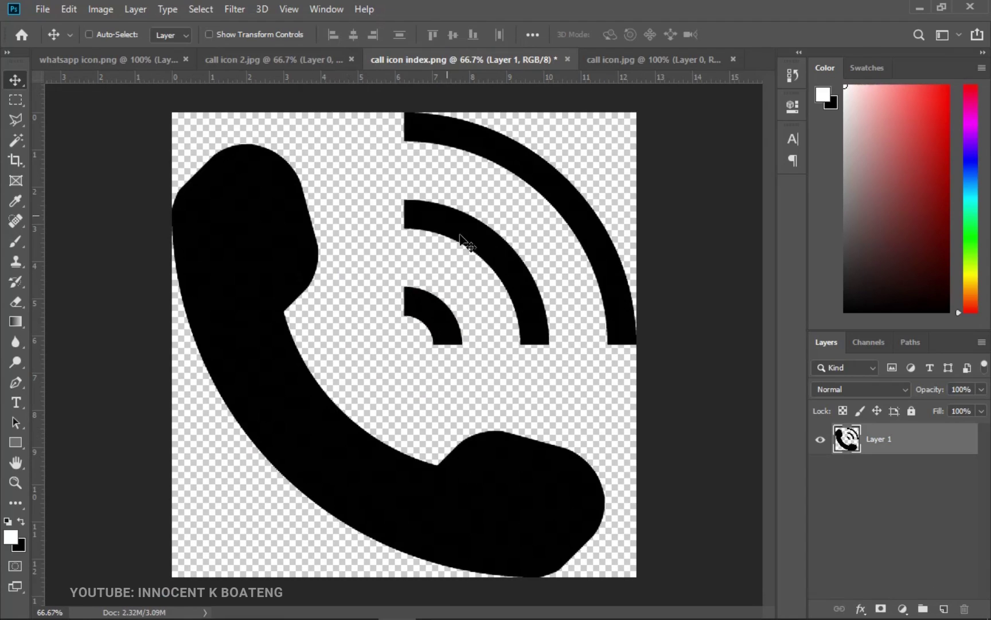
{"action": "left_click", "coordinate": [135, 57]}
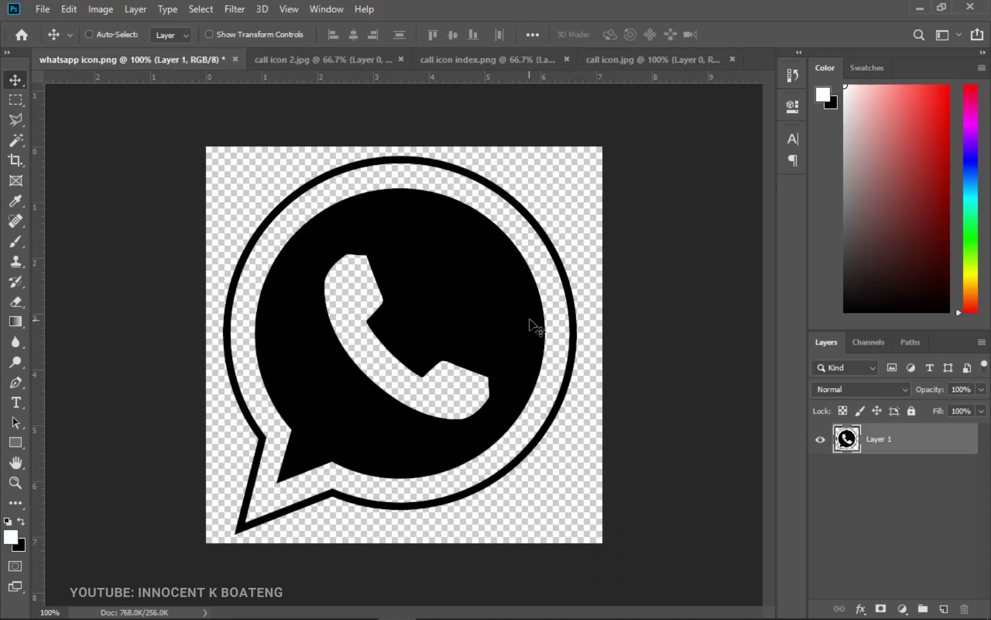
{"action": "left_click", "coordinate": [485, 60]}
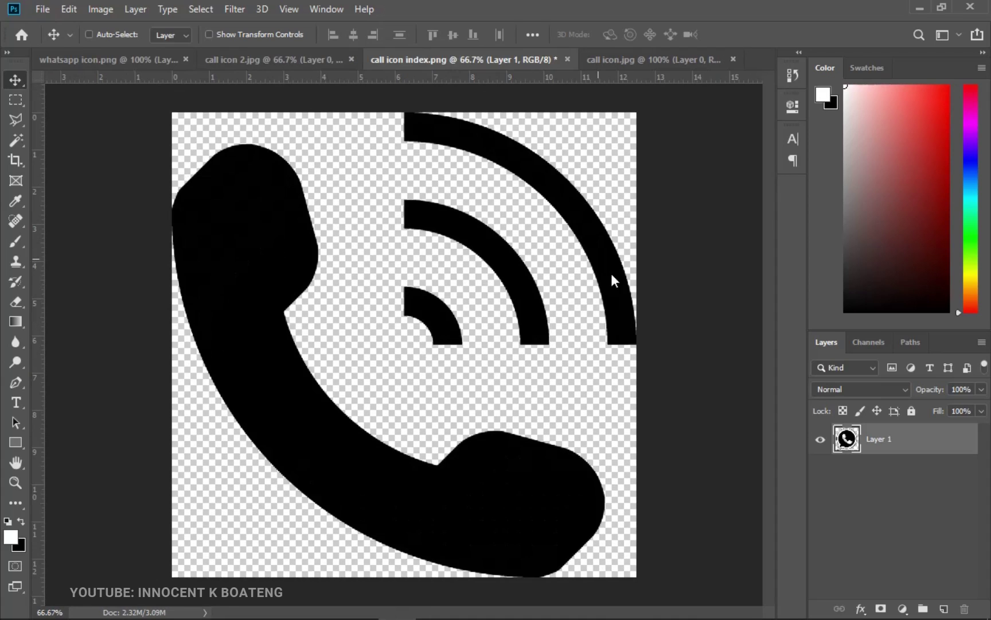
- Add an ff1919 Solid Color fill layer and move it below the phone icon layer
{"action": "left_click", "coordinate": [903, 608]}
{"action": "left_click", "coordinate": [895, 341]}
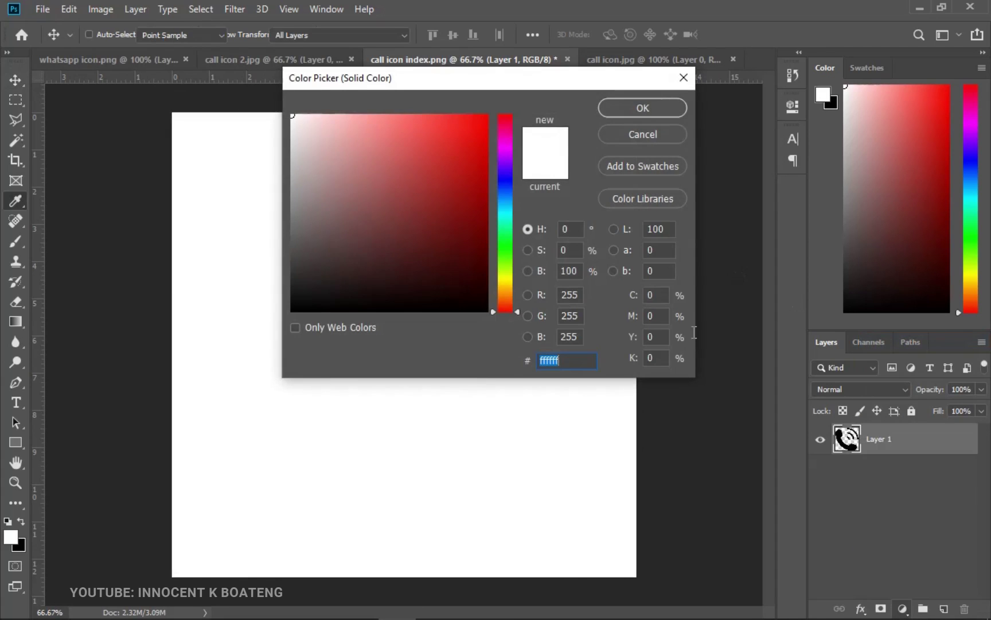
{"action": "left_click", "coordinate": [469, 115]}
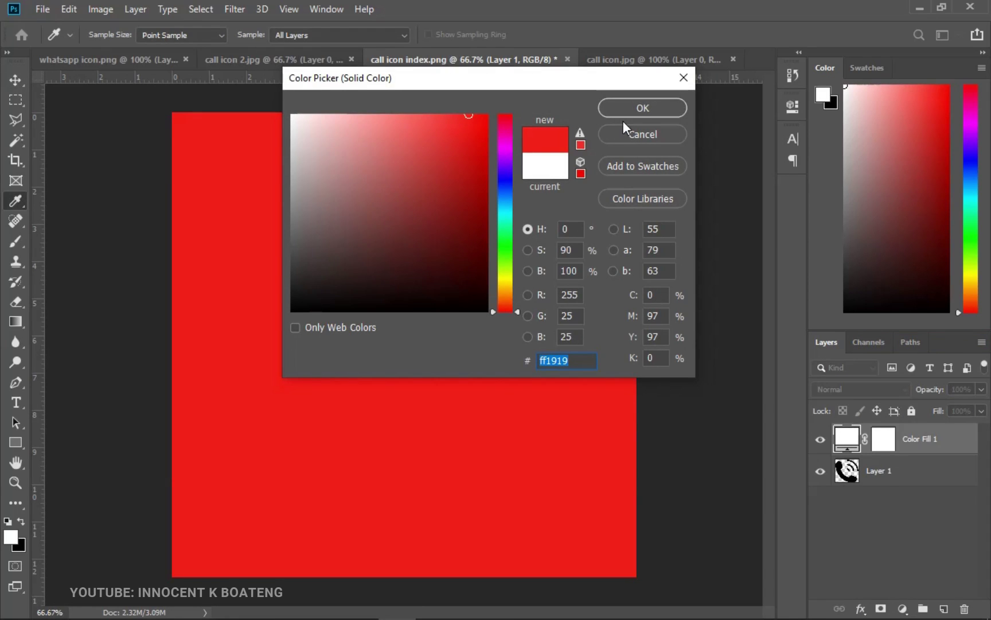
{"action": "left_click", "coordinate": [622, 112]}
{"action": "key", "text": "ctrl+bracketleft"}
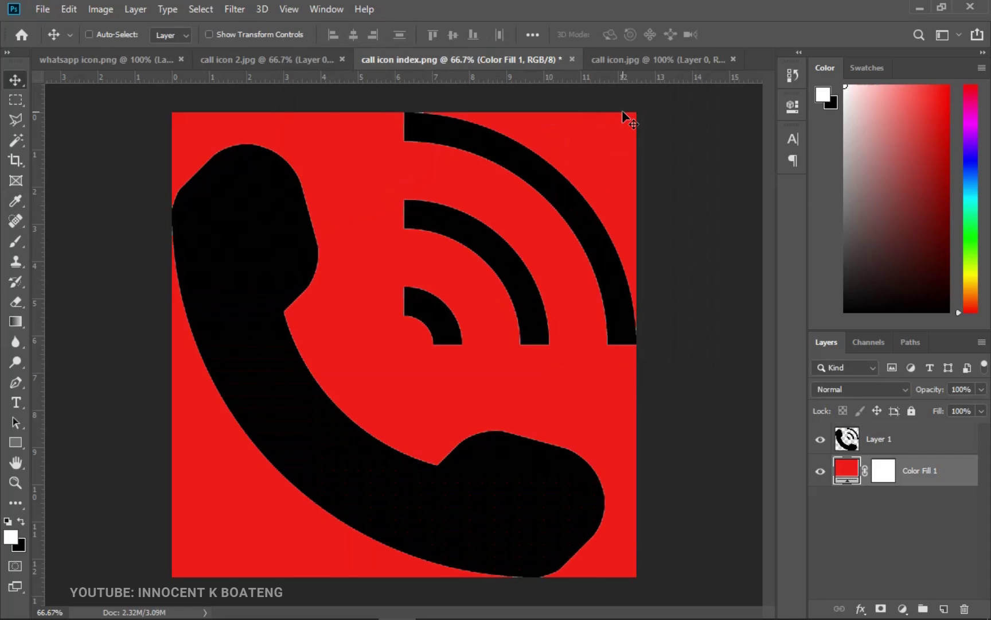